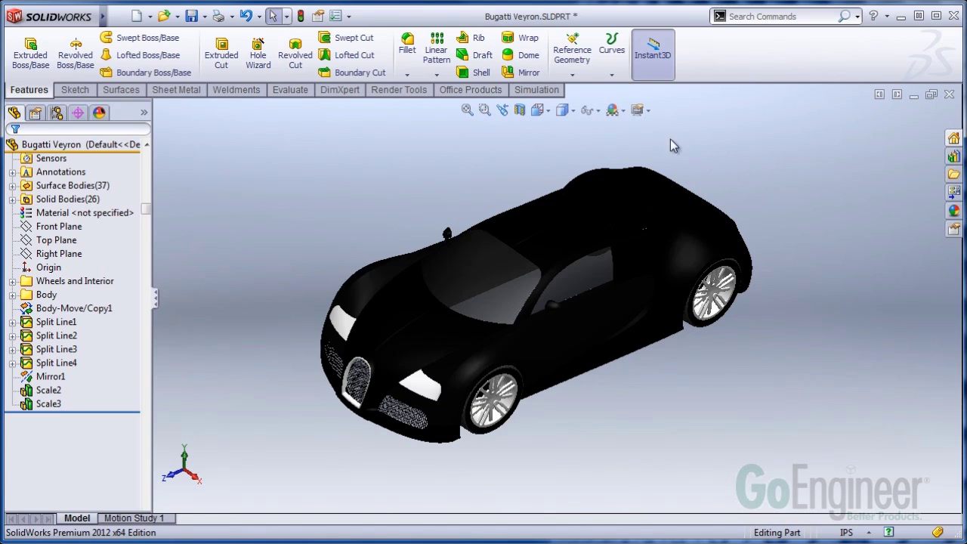
# Apply the Backdrop - Black with Fill Lights scene and bring up the View Settings list.
pyautogui.click(622, 111)
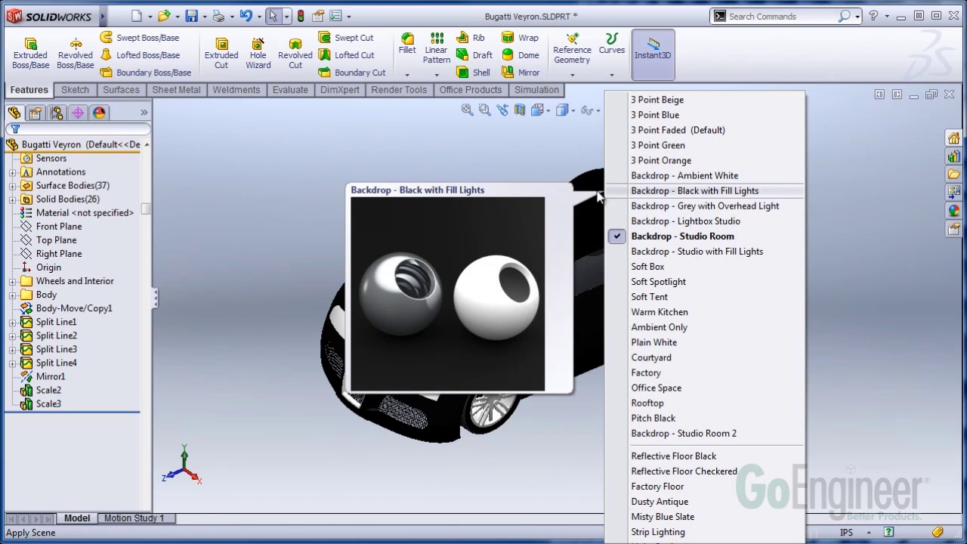
pyautogui.click(635, 195)
pyautogui.click(648, 112)
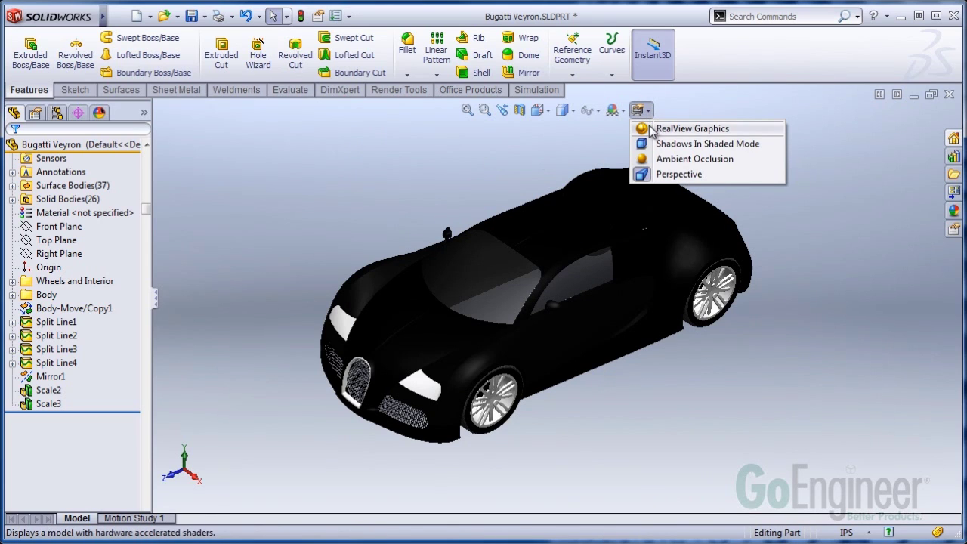
# Turn on RealView Graphics, Shadows In Shaded Mode and Ambient Occlusion.
pyautogui.click(642, 132)
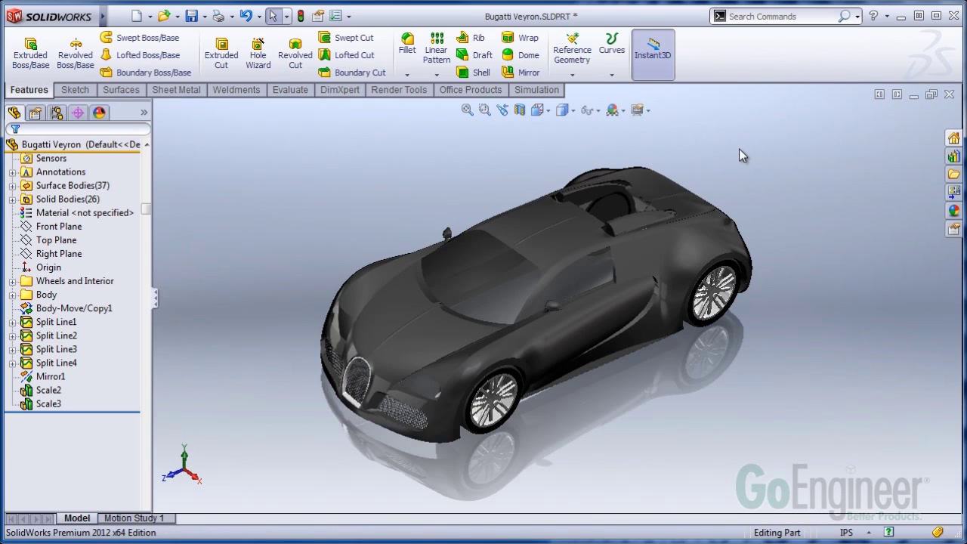
pyautogui.click(646, 112)
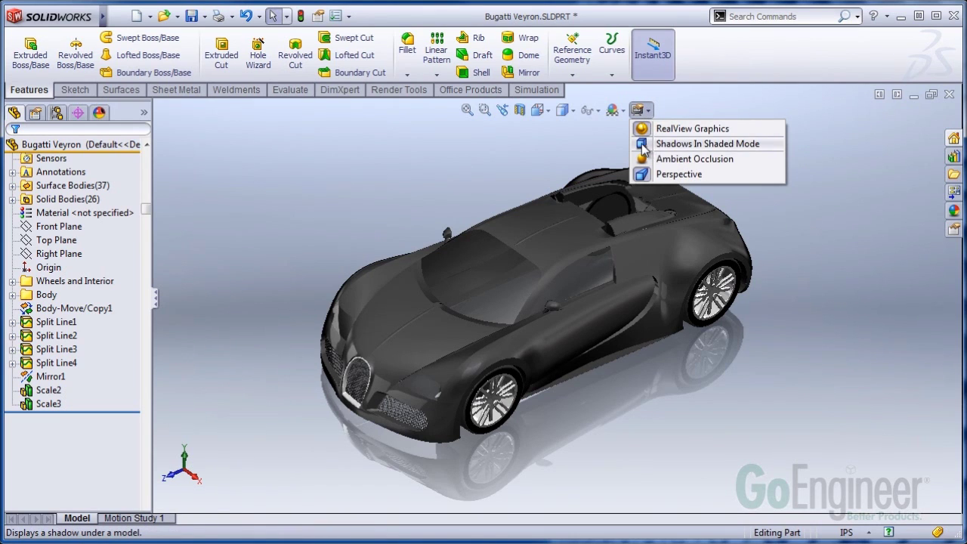
pyautogui.click(646, 145)
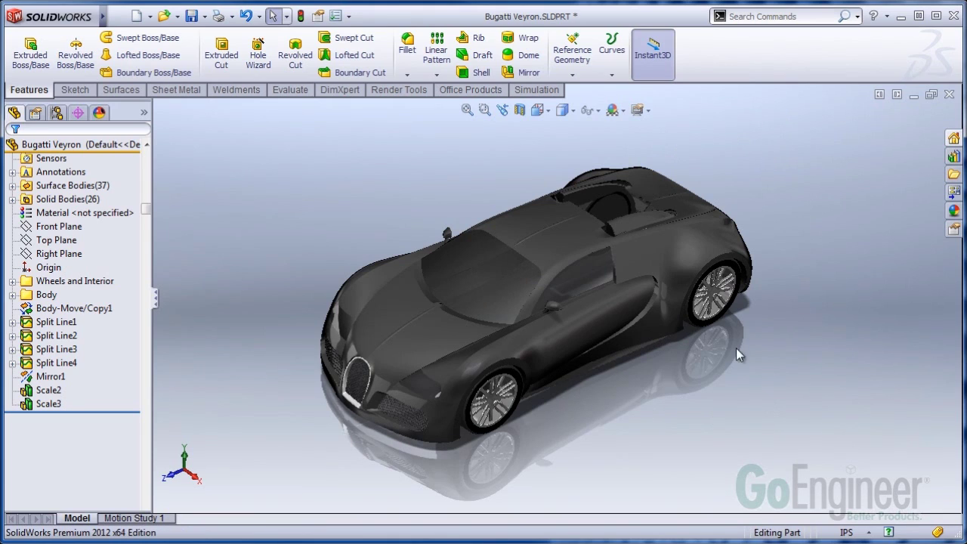
pyautogui.click(646, 111)
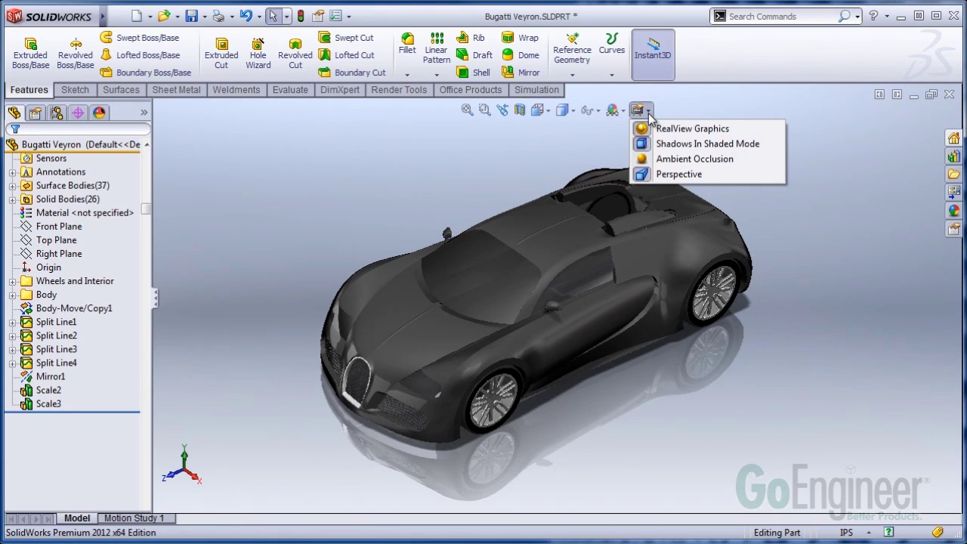
pyautogui.click(649, 160)
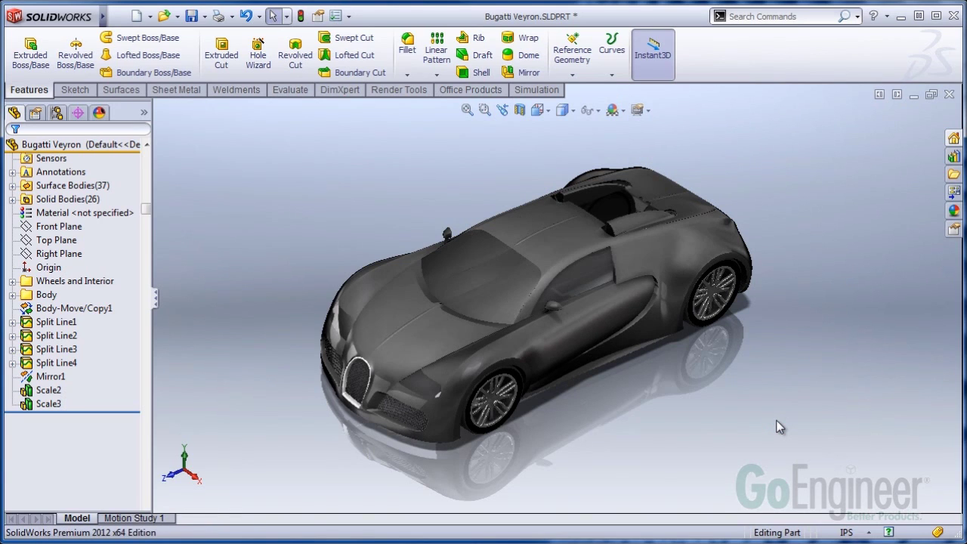
# Orbit to the car's rear three-quarter side, zoom and pan it larger, then check View Settings.
pyautogui.moveTo(725, 402); pyautogui.dragTo(614, 421, button='middle')
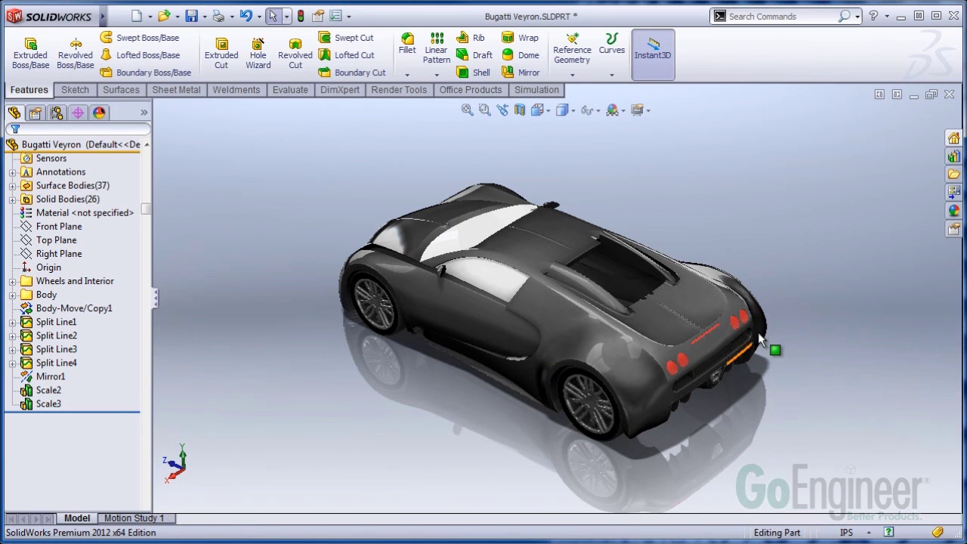
pyautogui.scroll(-2, 685, 395)
pyautogui.scroll(-4, 685, 394)
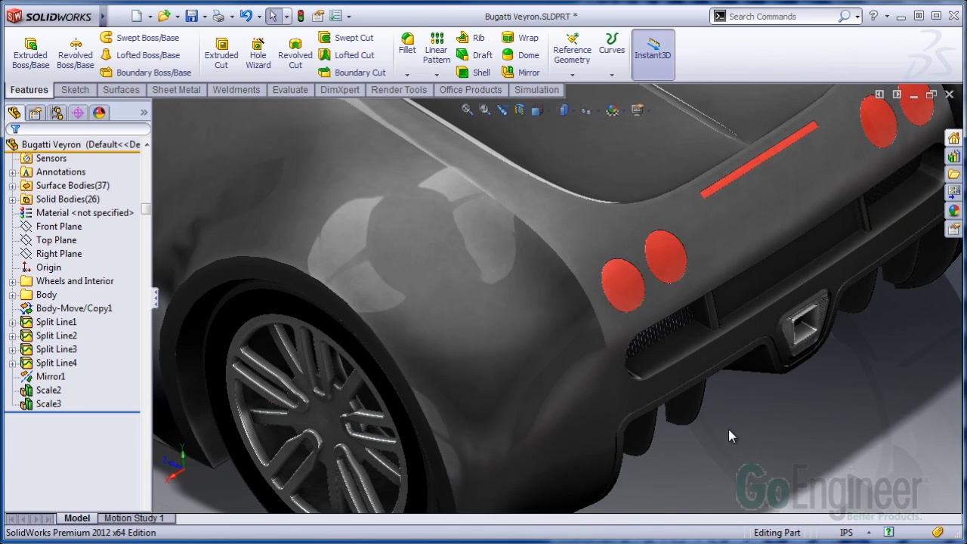
pyautogui.scroll(6, 462, 297)
pyautogui.keyDown('ctrl'); pyautogui.moveTo(481, 268); pyautogui.dragTo(318, 397, button='middle'); pyautogui.keyUp('ctrl')
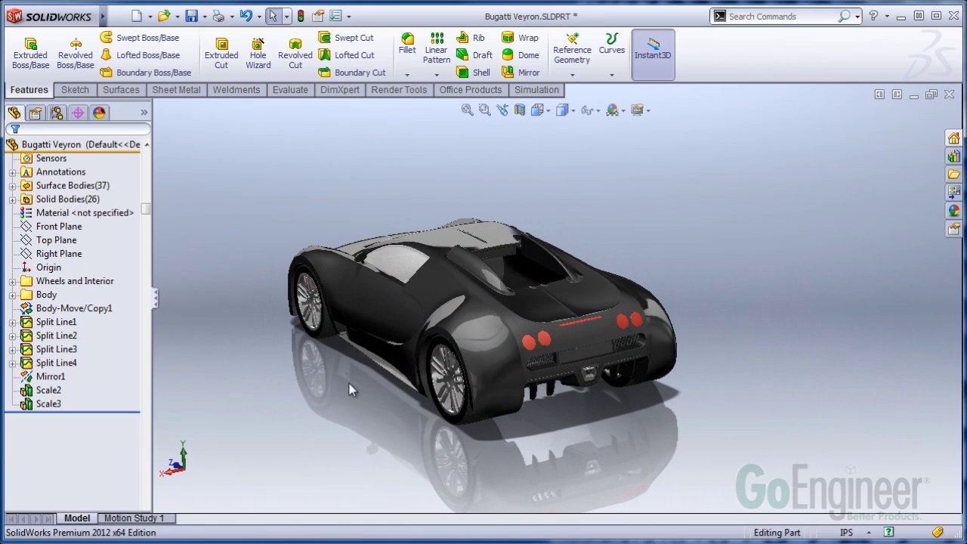
pyautogui.scroll(-3, 451, 308)
pyautogui.click(647, 113)
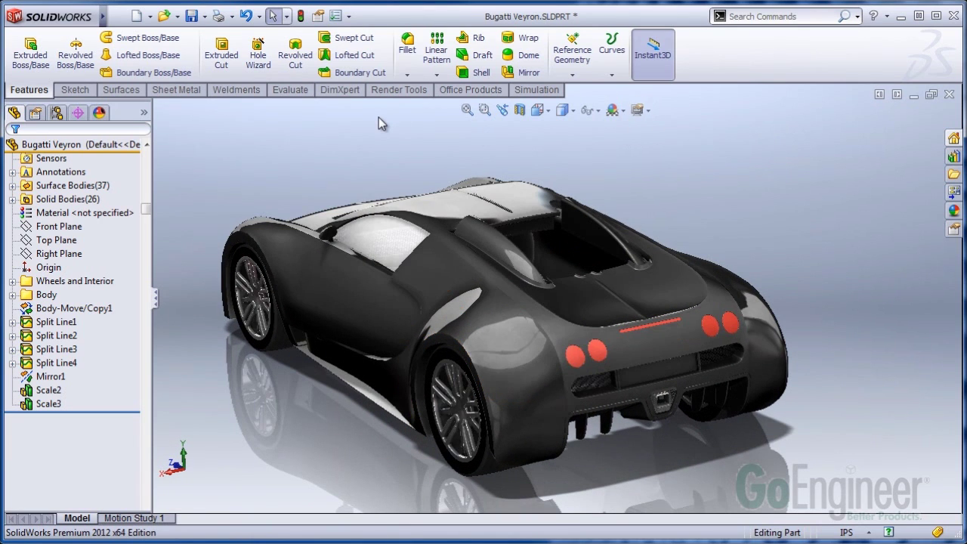
# Apply View > Modify > Perspective with the observer position at 3 object sizes away.
pyautogui.click(118, 16)
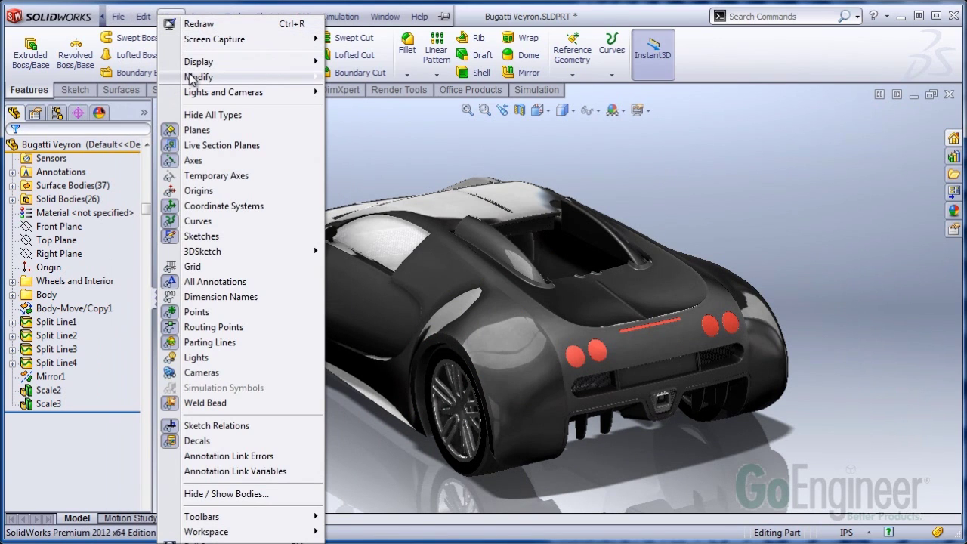
pyautogui.moveTo(198, 77)
pyautogui.click(345, 260)
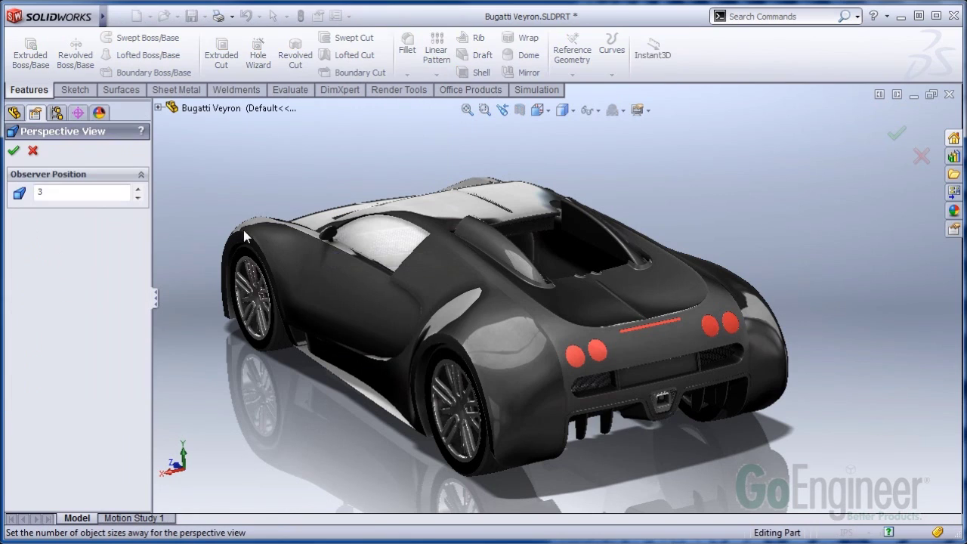
pyautogui.doubleClick(62, 192)
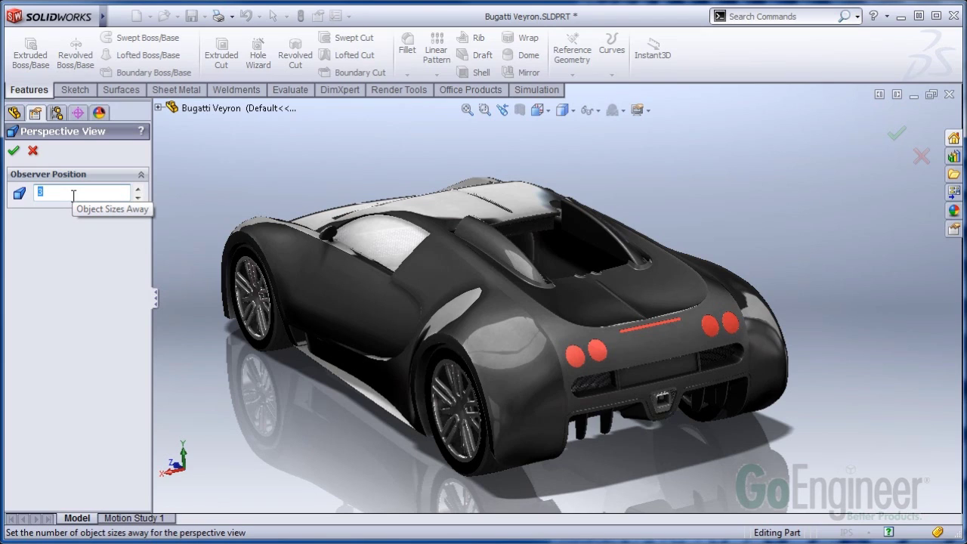
pyautogui.click(13, 150)
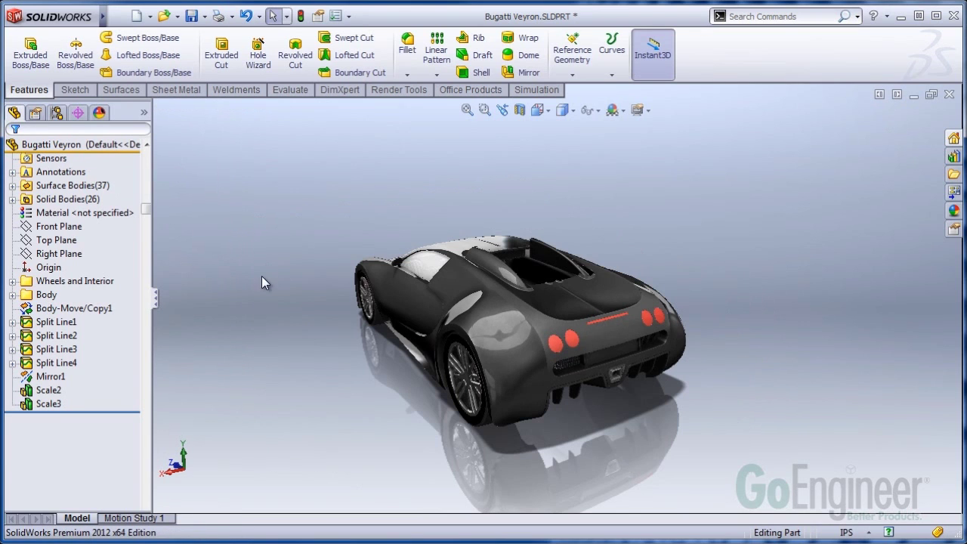
pyautogui.scroll(-6, 506, 407)
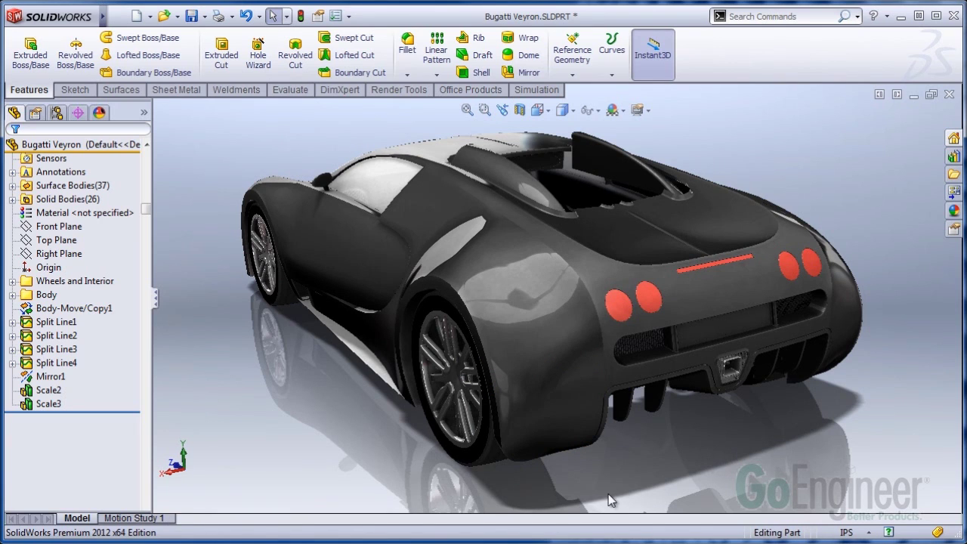
# Bring up the menu bar and open the View menu.
pyautogui.moveTo(103, 16)
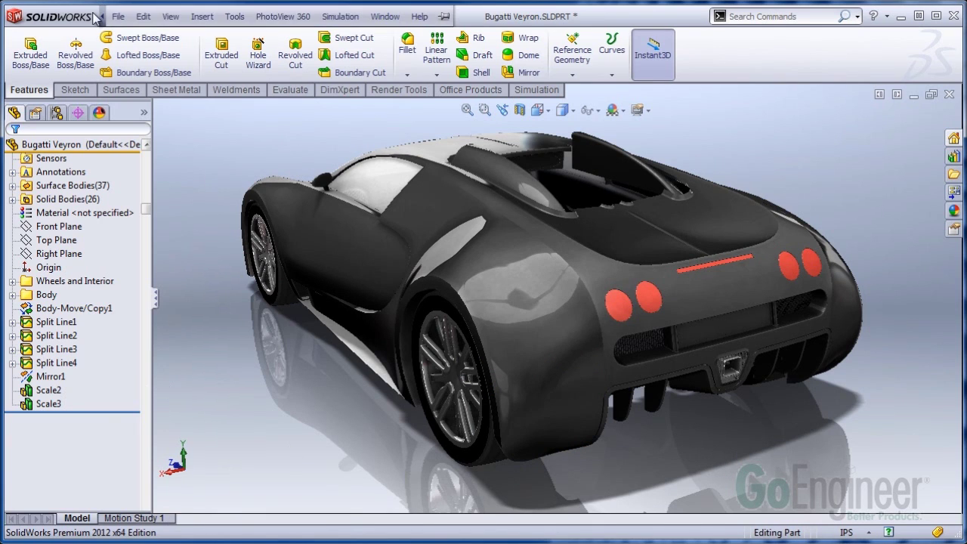
pyautogui.click(142, 16)
pyautogui.click(178, 25)
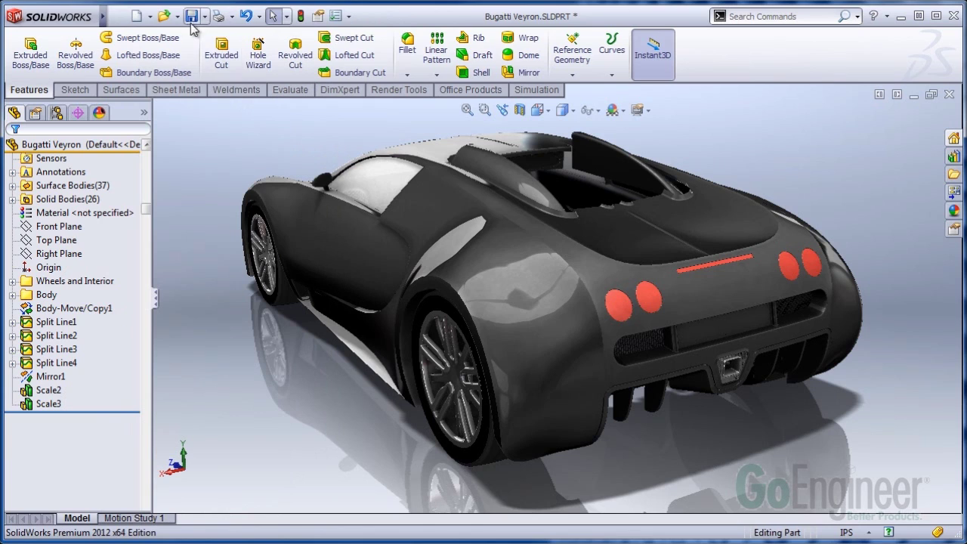
# Copy the car view with Screen Capture > Image Capture and collapse the FeatureManager design tree.
pyautogui.click(167, 18)
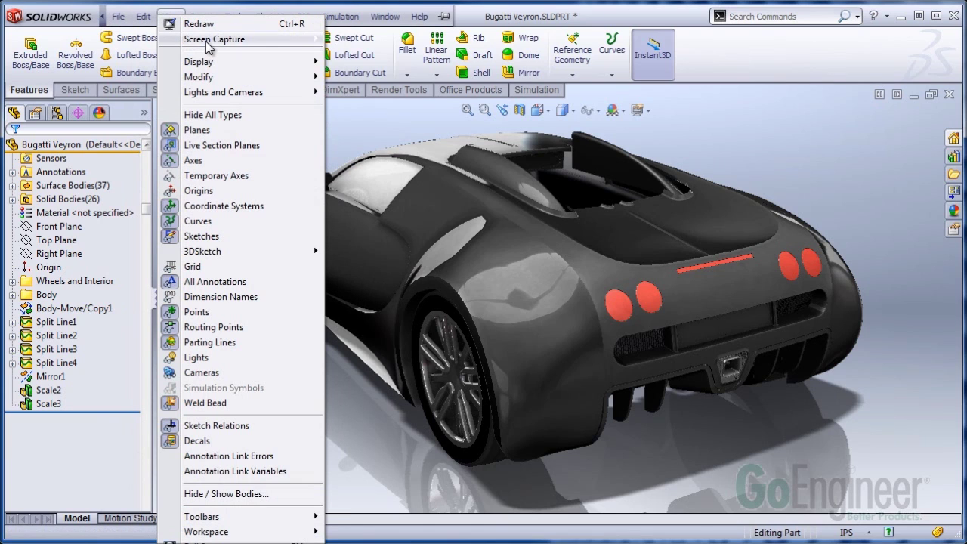
pyautogui.moveTo(226, 39)
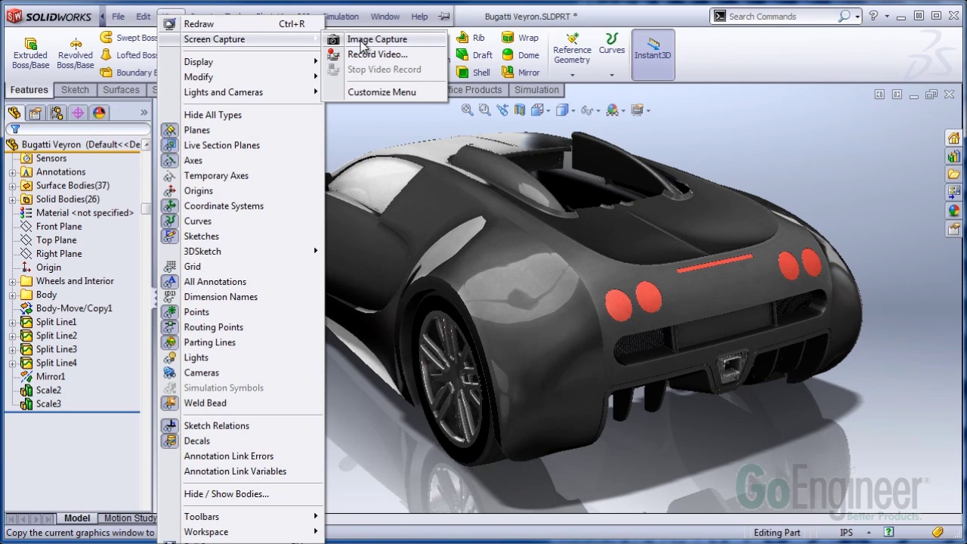
pyautogui.click(735, 135)
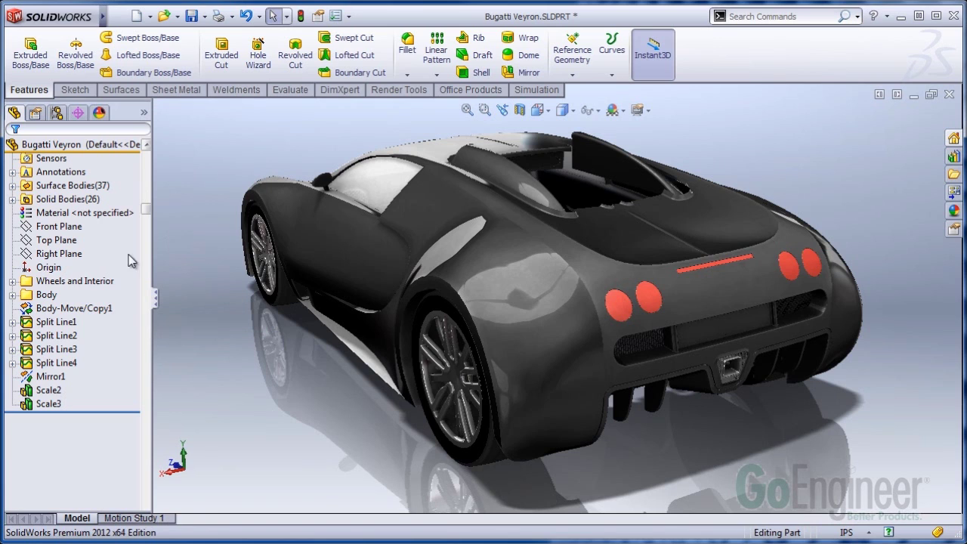
pyautogui.click(155, 298)
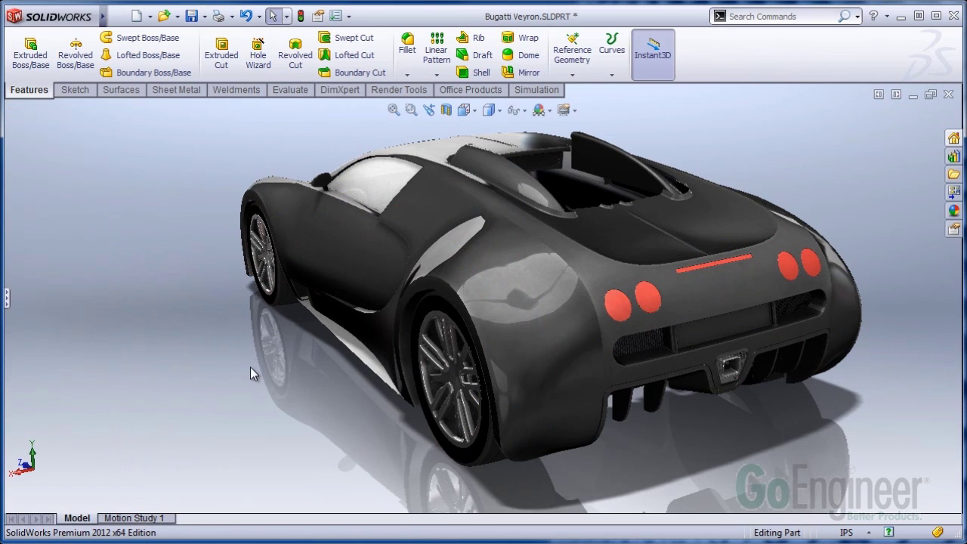
# Zoom to fit the whole car with F, tilt it slightly higher, and open the File menu.
pyautogui.press('f')
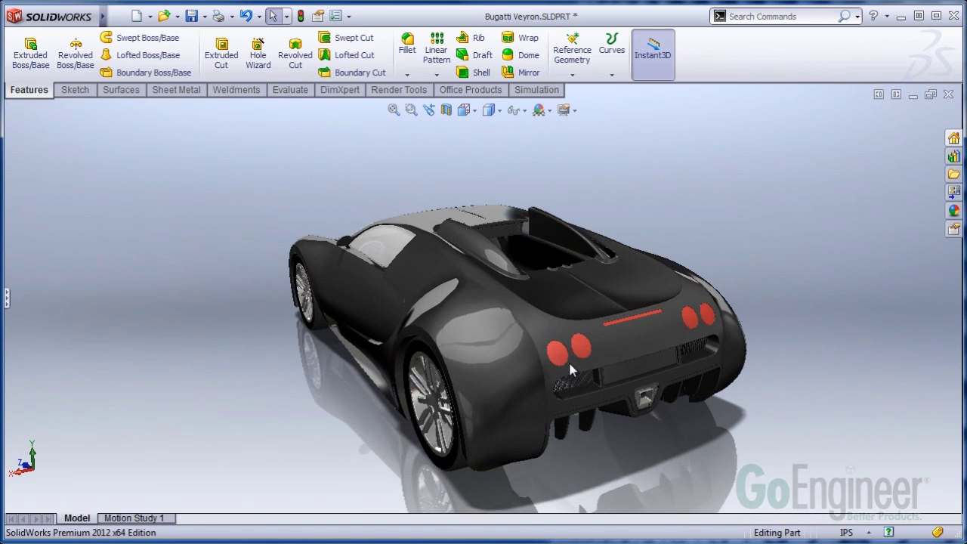
pyautogui.moveTo(665, 466); pyautogui.dragTo(727, 478, button='middle')
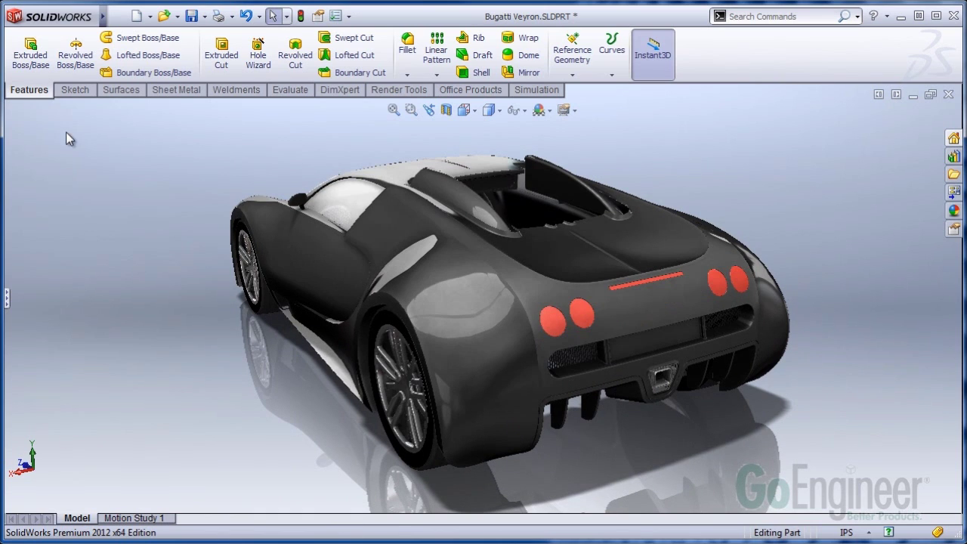
pyautogui.click(118, 16)
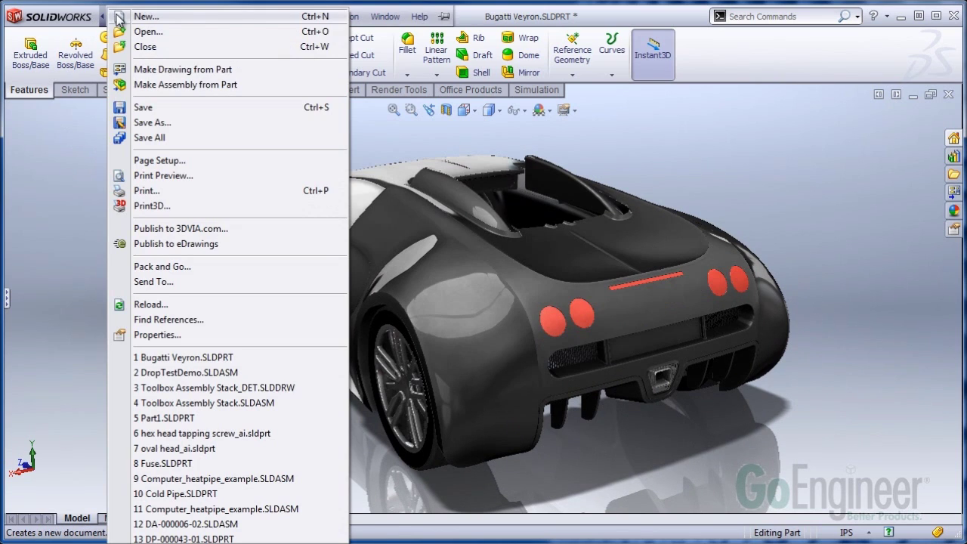
# Start Save As with the Desktop as destination and JPEG (*.jpg) as the file type.
pyautogui.click(143, 122)
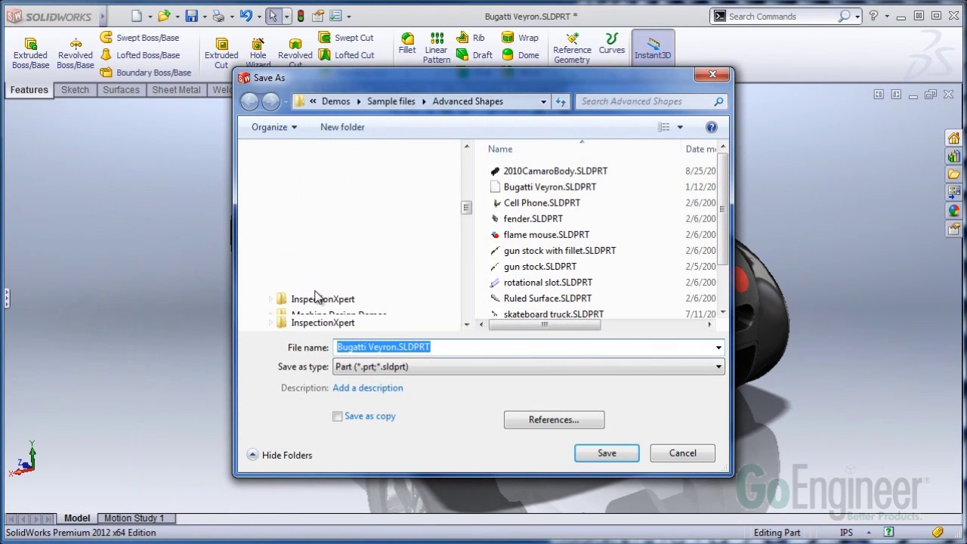
pyautogui.moveTo(465, 207); pyautogui.dragTo(466, 156)
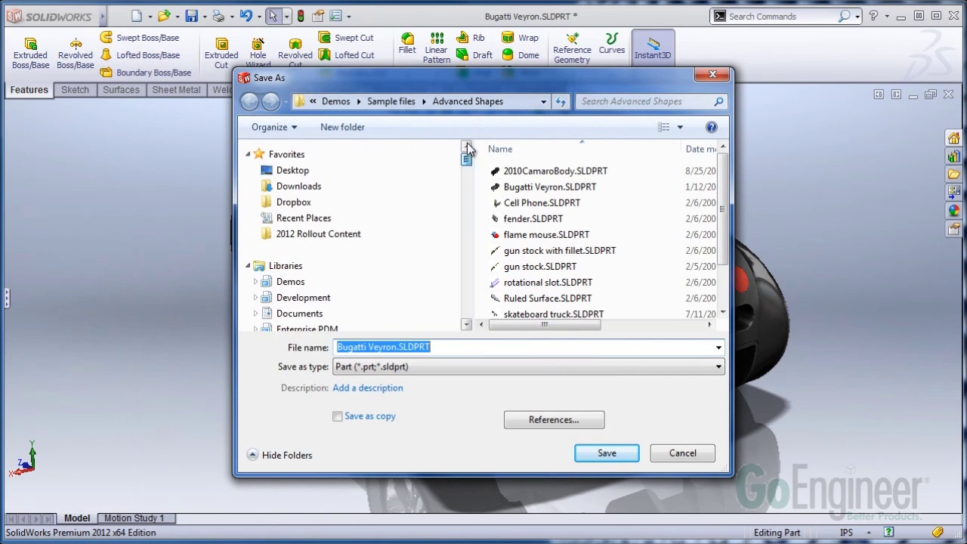
pyautogui.click(293, 170)
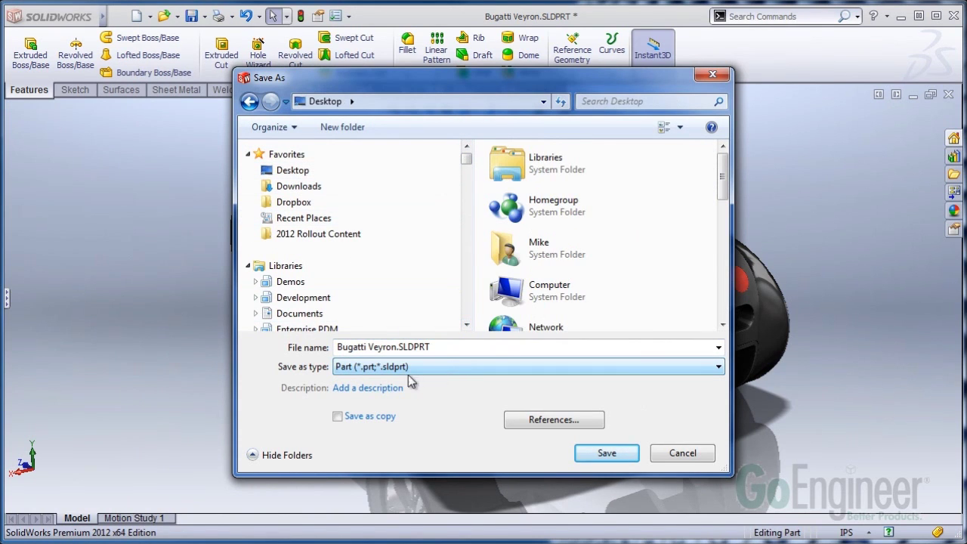
pyautogui.click(391, 367)
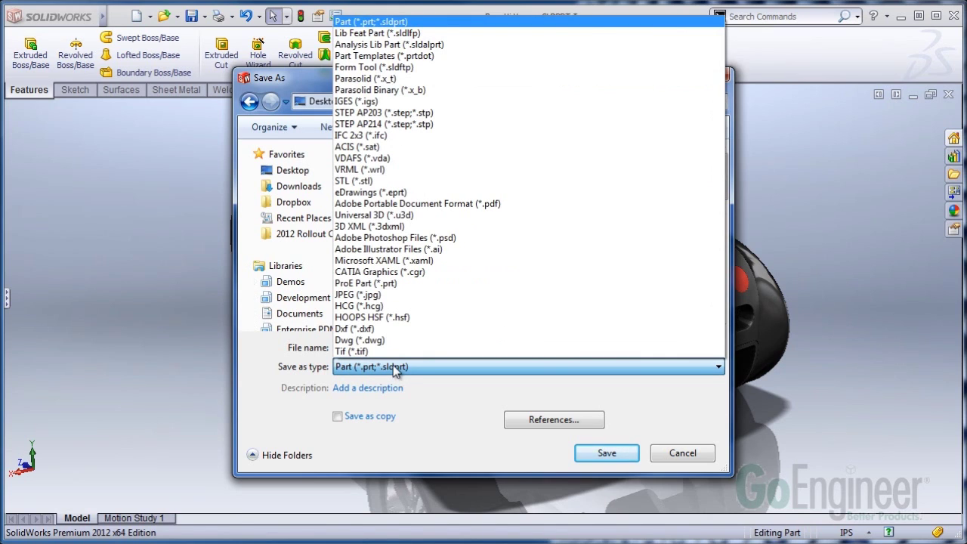
pyautogui.click(392, 296)
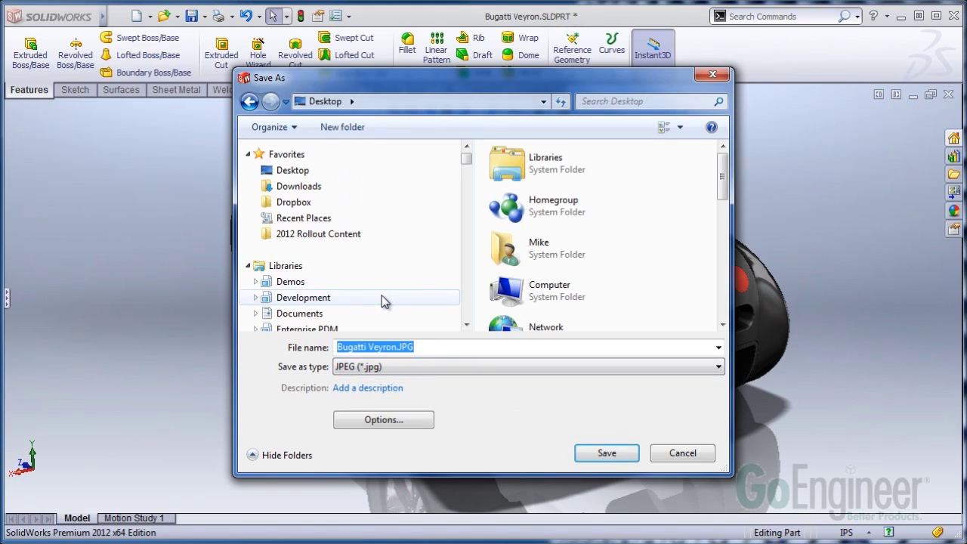
# Set the JPEG options to Print capture, 300 DPI and A - Landscape paper, then accept.
pyautogui.click(381, 421)
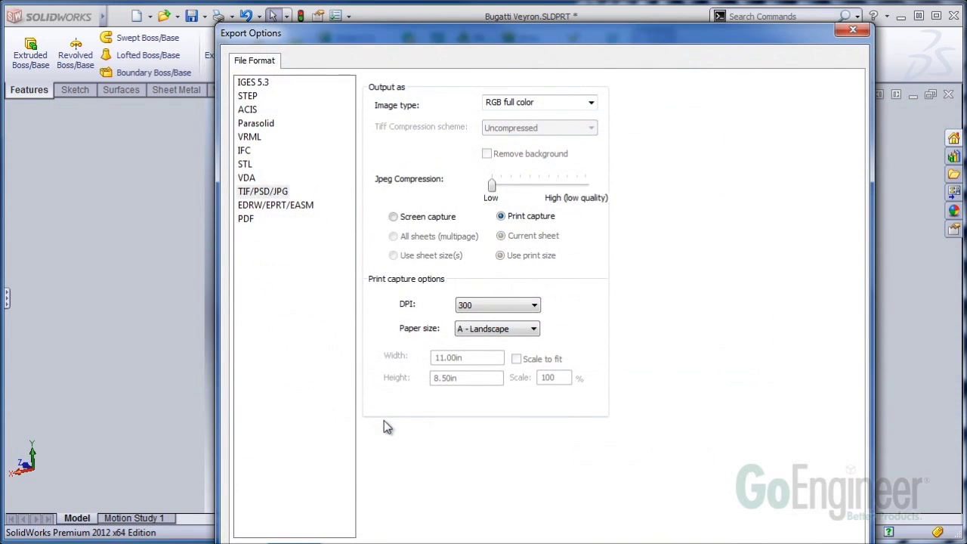
pyautogui.moveTo(430, 30); pyautogui.dragTo(309, 24)
pyautogui.click(311, 207)
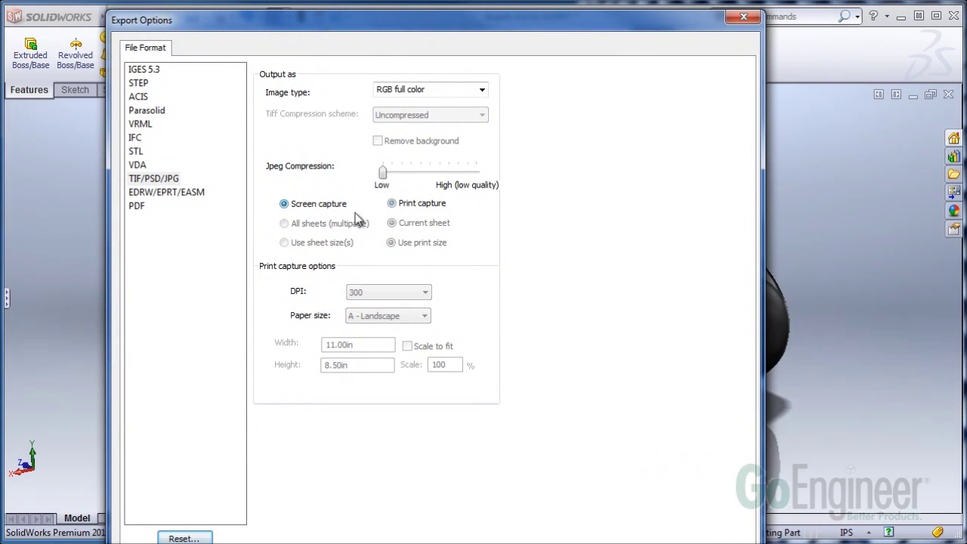
pyautogui.click(406, 207)
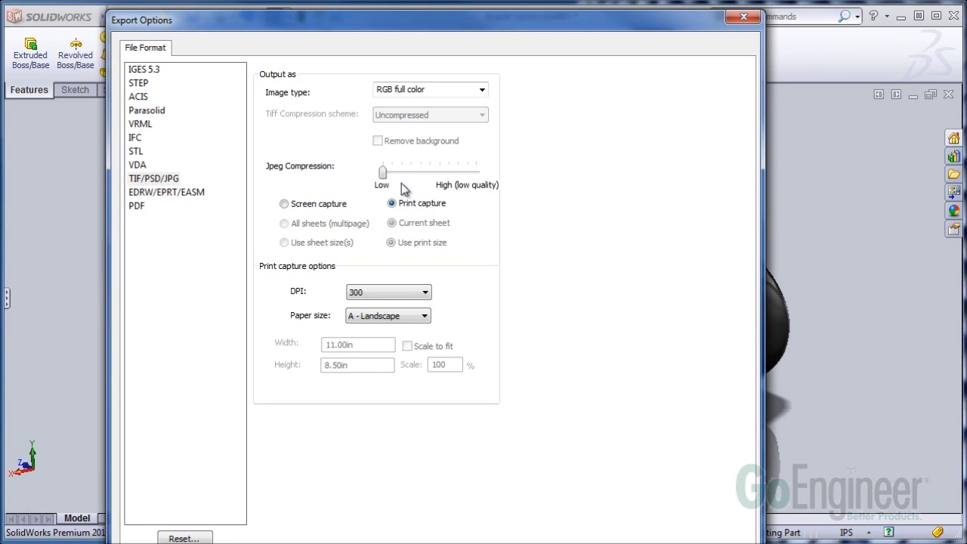
pyautogui.click(380, 293)
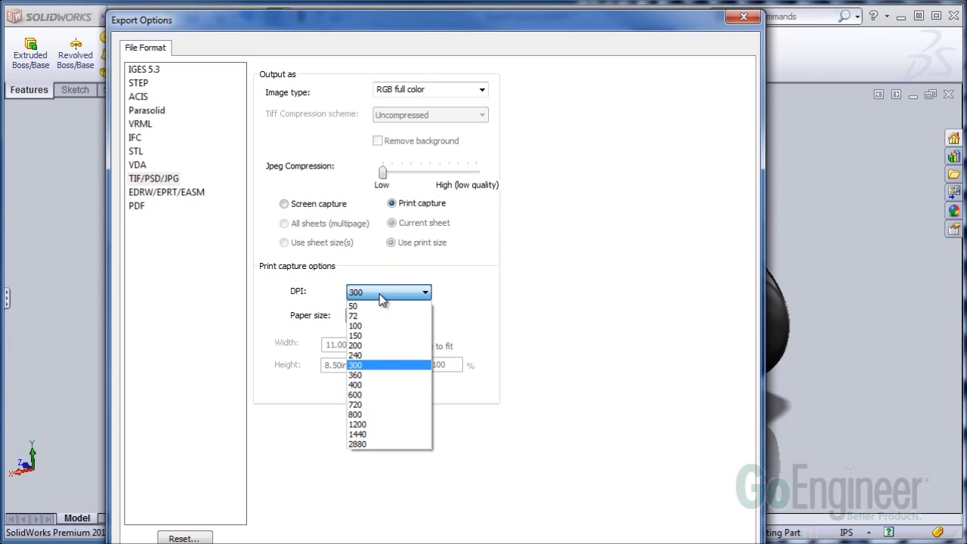
pyautogui.click(381, 294)
pyautogui.click(375, 317)
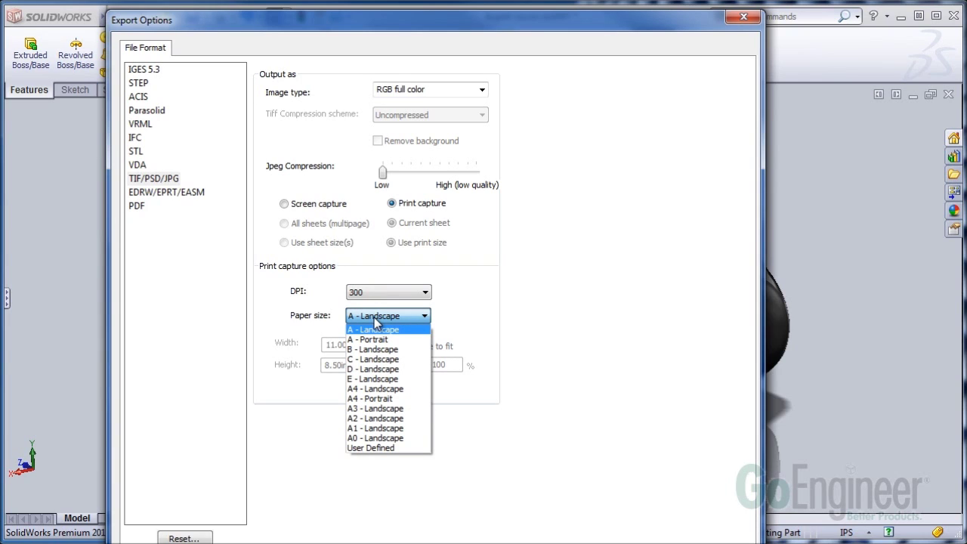
pyautogui.click(378, 448)
pyautogui.click(374, 348)
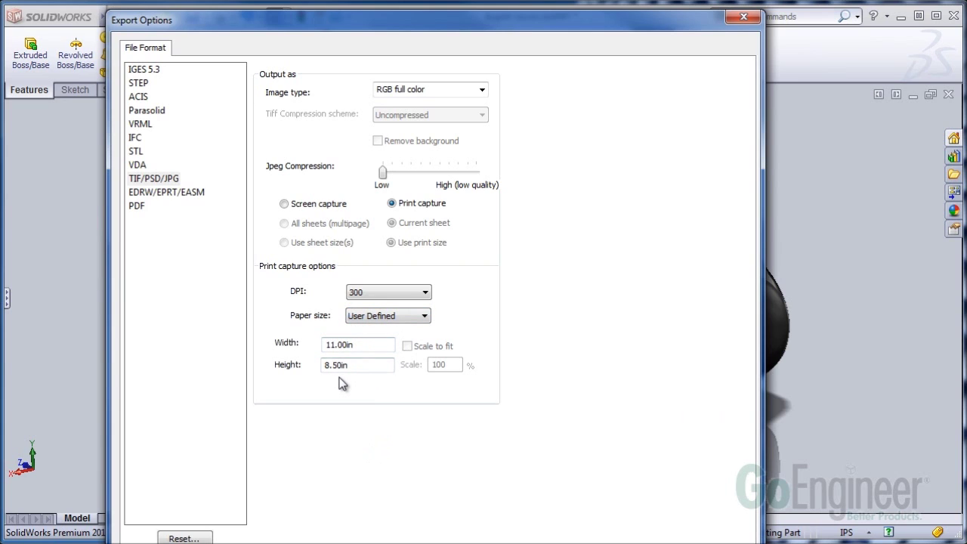
pyautogui.click(379, 320)
pyautogui.click(381, 330)
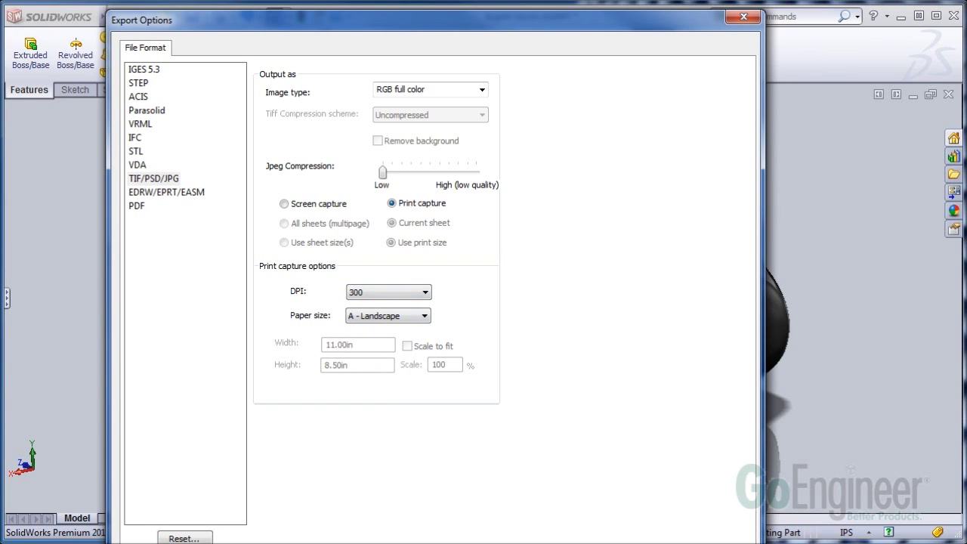
pyautogui.press('Return')
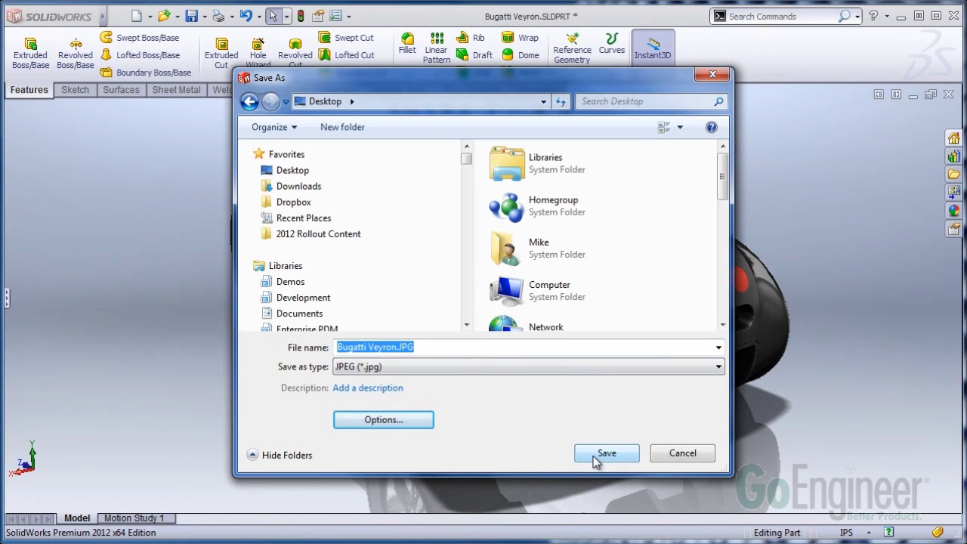
# Save the view to the Desktop as Bugatti Veyron.JPG.
pyautogui.click(606, 454)
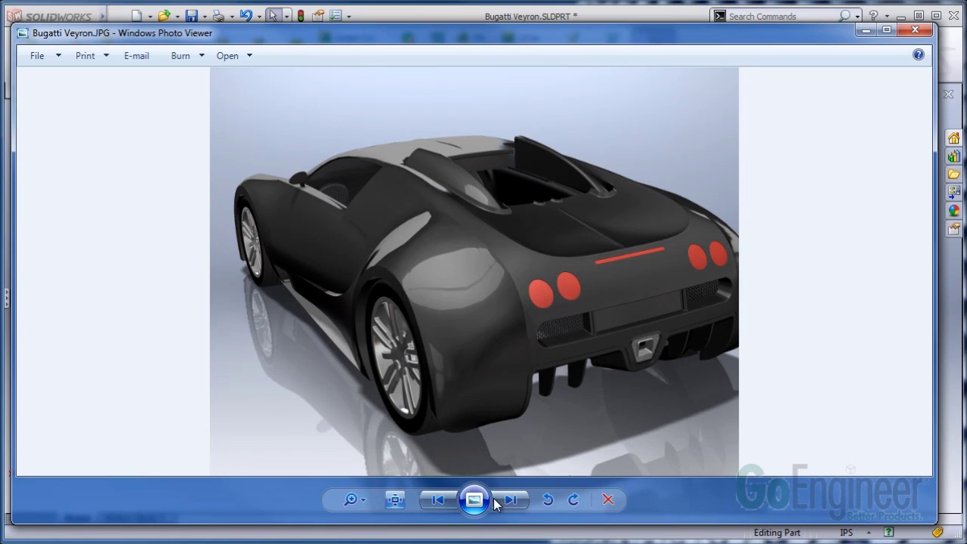
# Zoom into the saved Bugatti JPEG to inspect the taillights, rear and wheel, then close the viewer.
pyautogui.scroll(5, 533, 332)
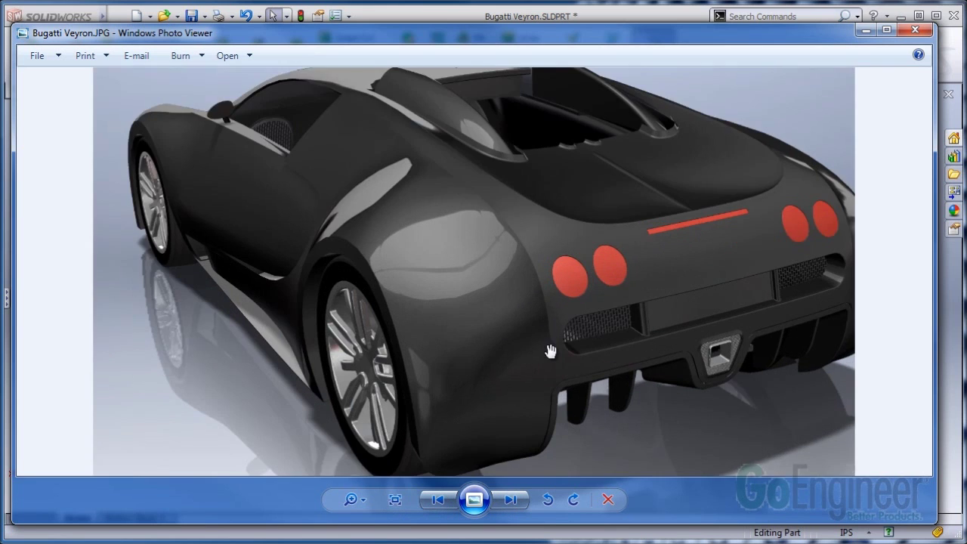
pyautogui.scroll(3, 430, 300)
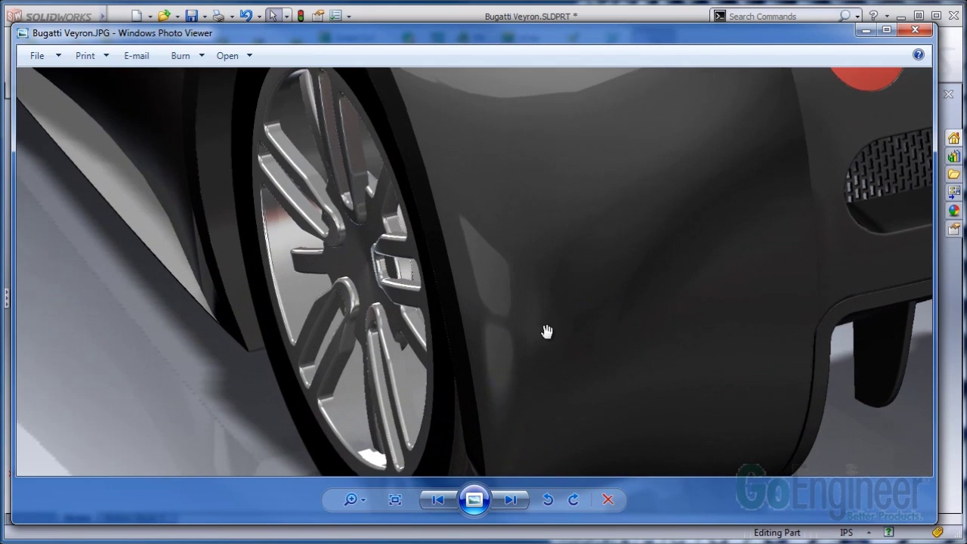
pyautogui.moveTo(703, 271); pyautogui.dragTo(556, 357)
pyautogui.moveTo(610, 227); pyautogui.dragTo(684, 189)
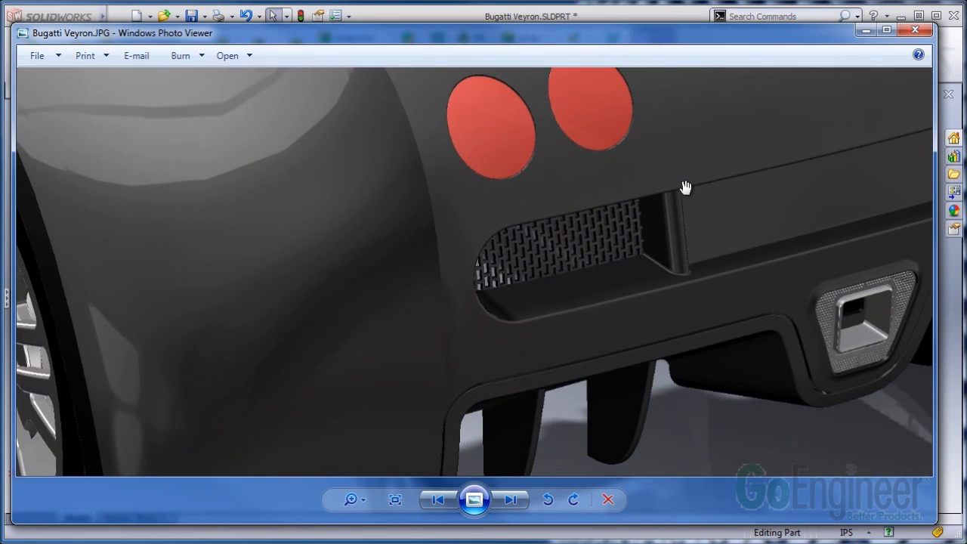
pyautogui.moveTo(498, 319); pyautogui.dragTo(750, 218)
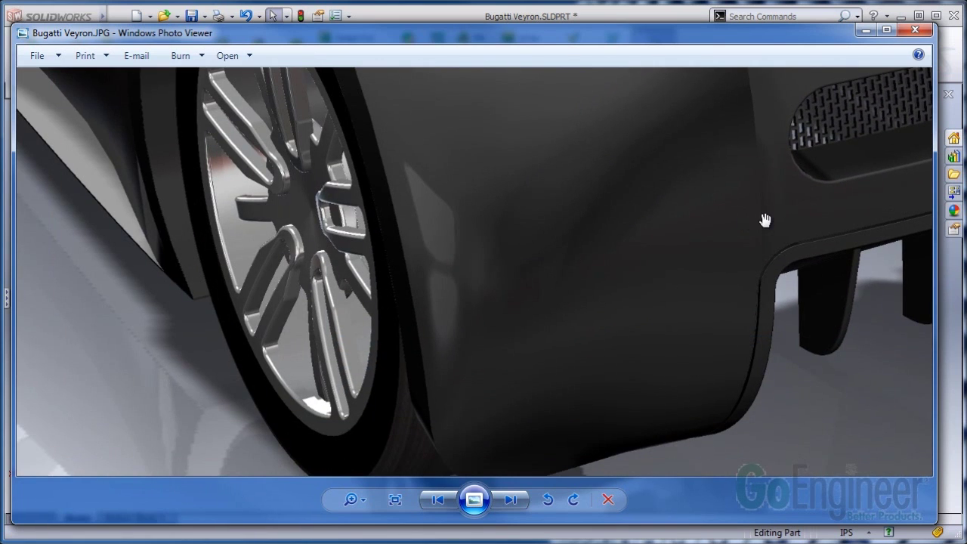
pyautogui.click(916, 30)
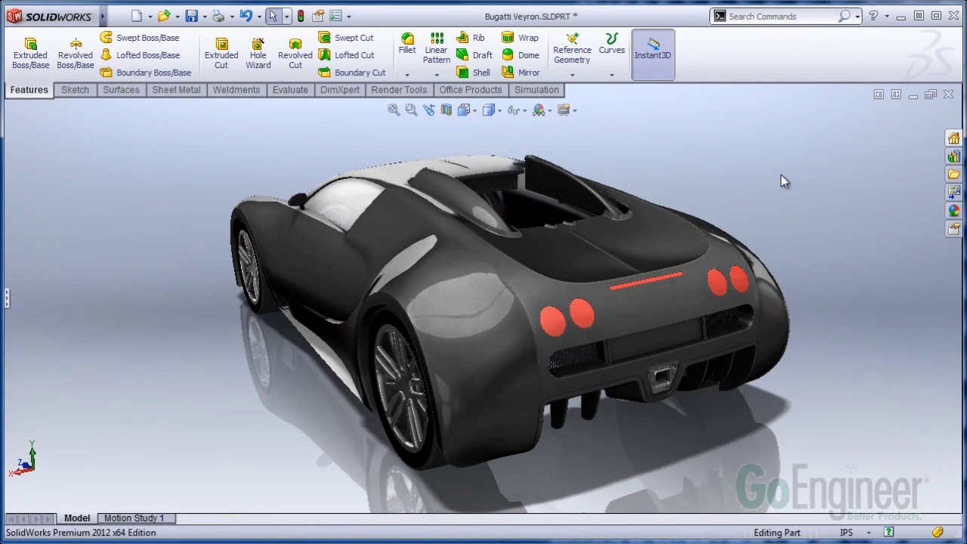
# Apply the Plain White scene to the Bugatti Veyron model.
pyautogui.click(549, 111)
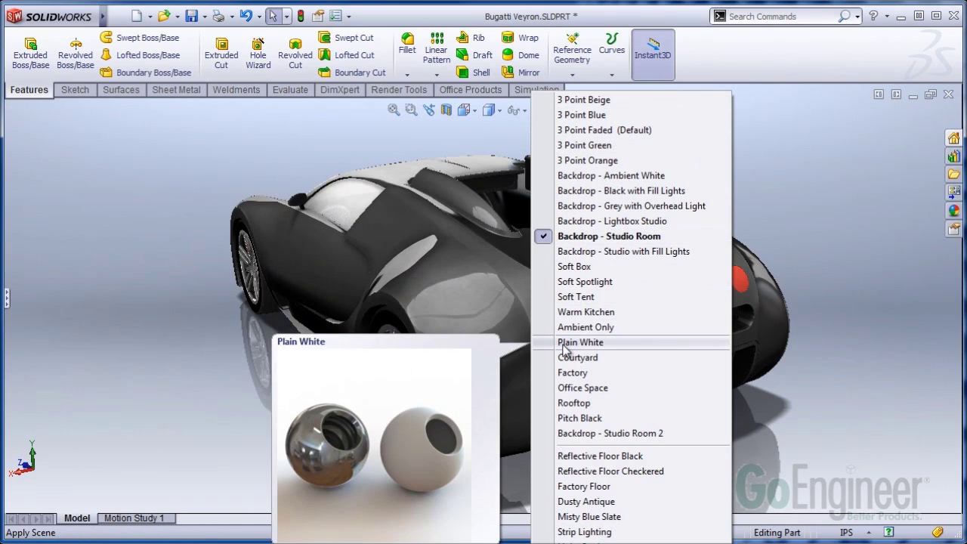
pyautogui.click(563, 344)
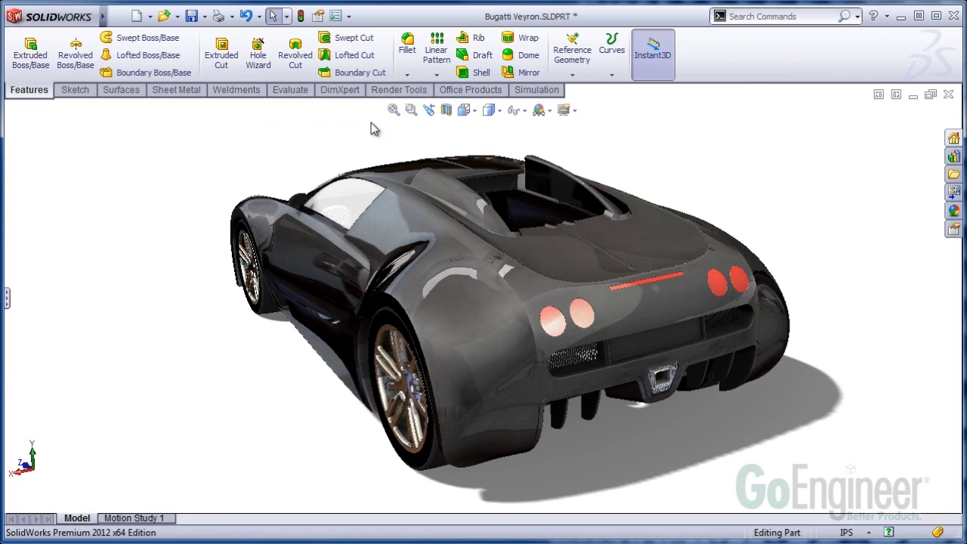
pyautogui.click(470, 90)
# Enable the PhotoView 360 add-in and launch Final Render of the Bugatti on the white scene.
pyautogui.click(354, 70)
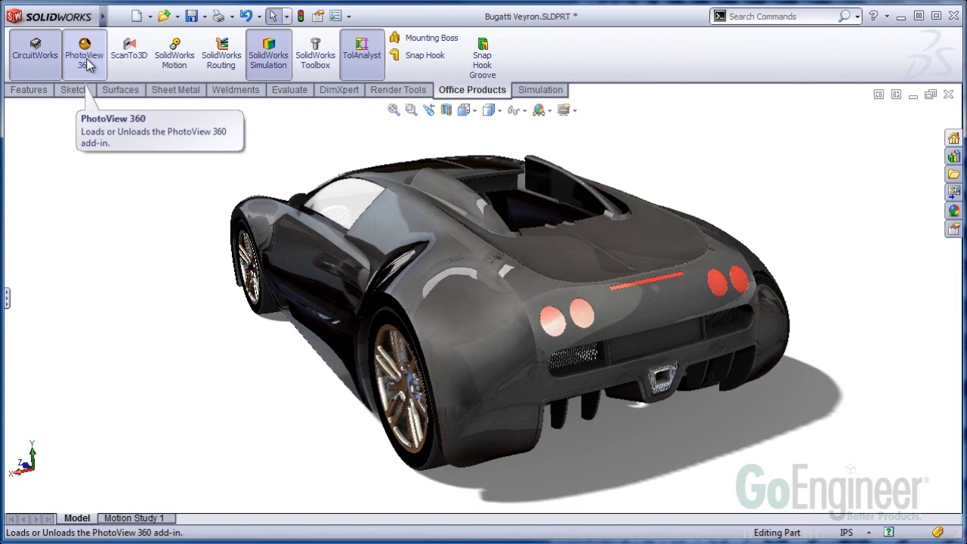
pyautogui.click(84, 54)
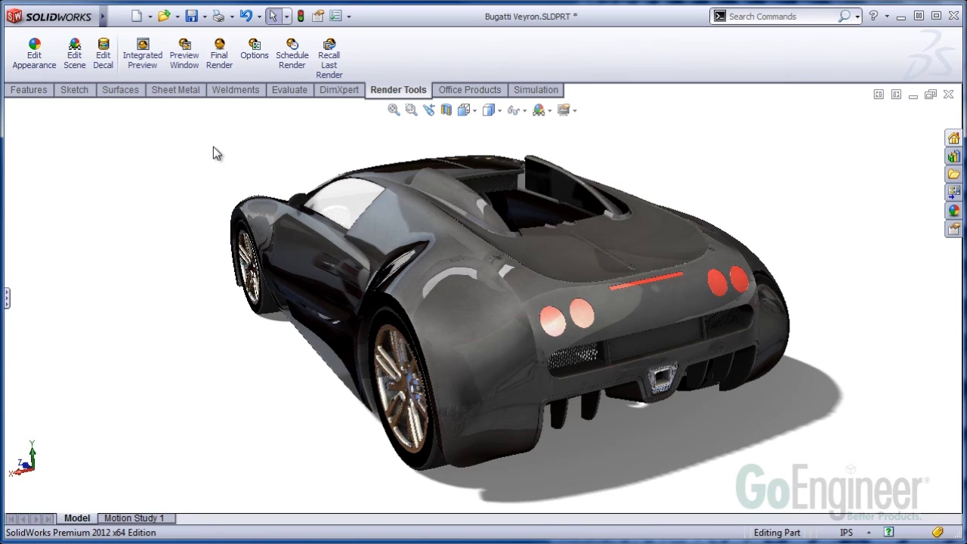
pyautogui.click(219, 60)
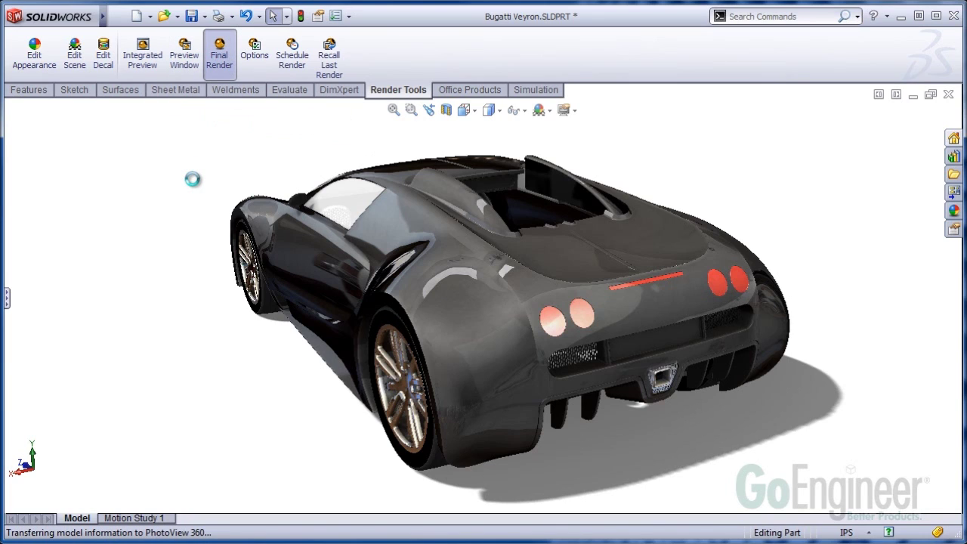